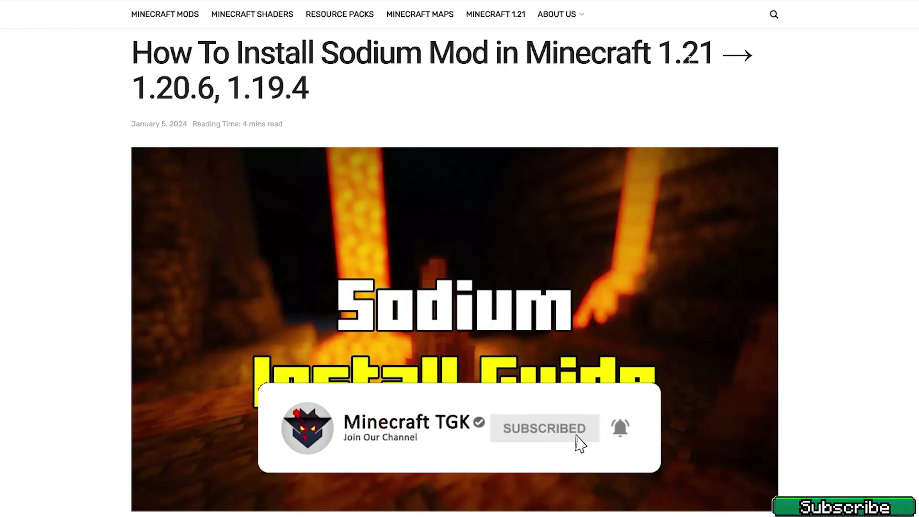
scroll(122, 150, "down", 2)
scroll(119, 154, "down", 4)
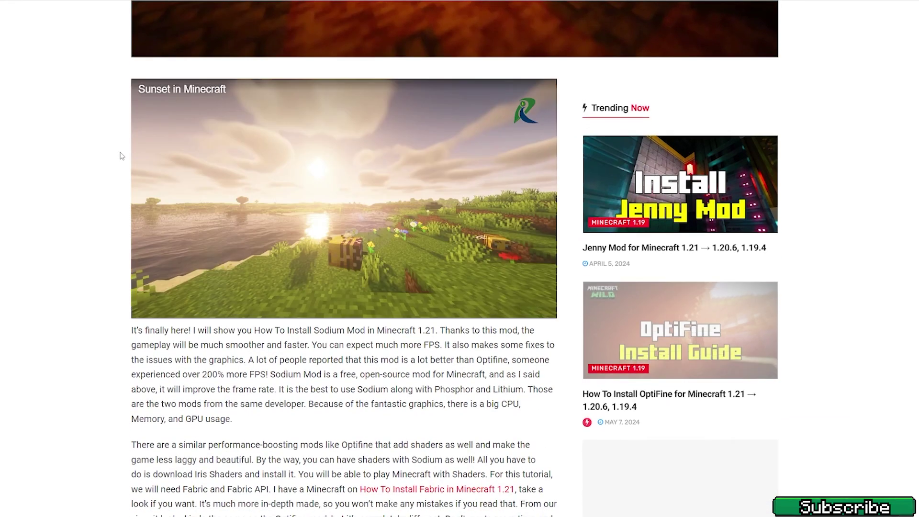
scroll(121, 154, "down", 4)
scroll(114, 160, "down", 2)
scroll(100, 161, "down", 5)
scroll(94, 170, "down", 3)
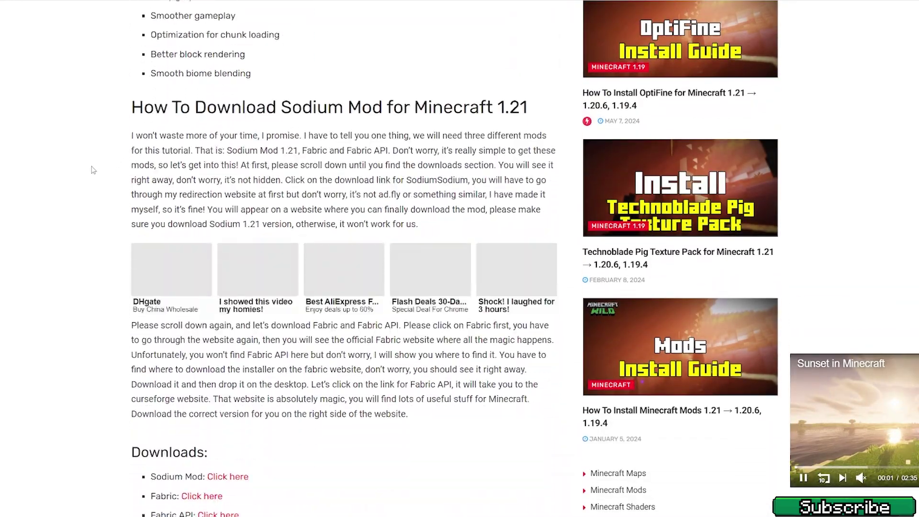
scroll(96, 175, "down", 3)
scroll(94, 175, "down", 1)
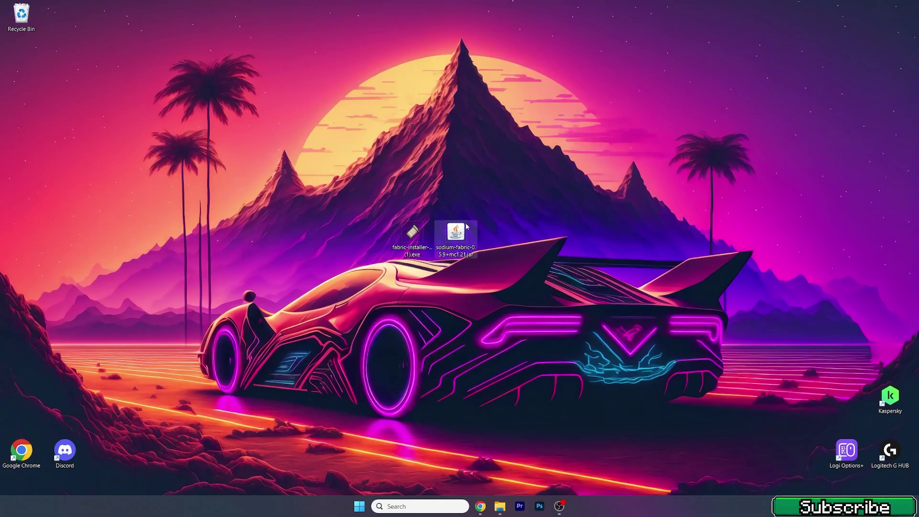
Select the two downloaded desktop files, then open AppData Roaming through a %appdata% search.
left_click_drag(381, 205, 546, 328)
left_click(512, 230)
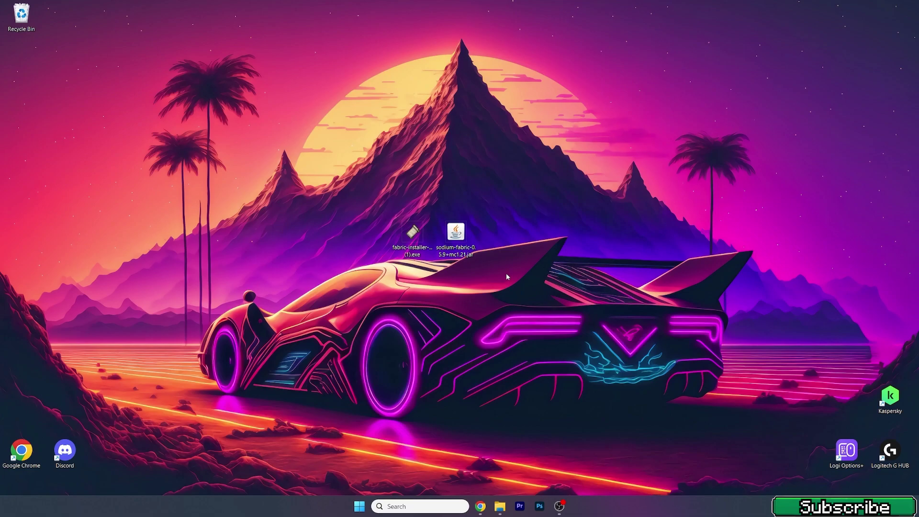
left_click_drag(347, 185, 483, 279)
left_click(417, 507)
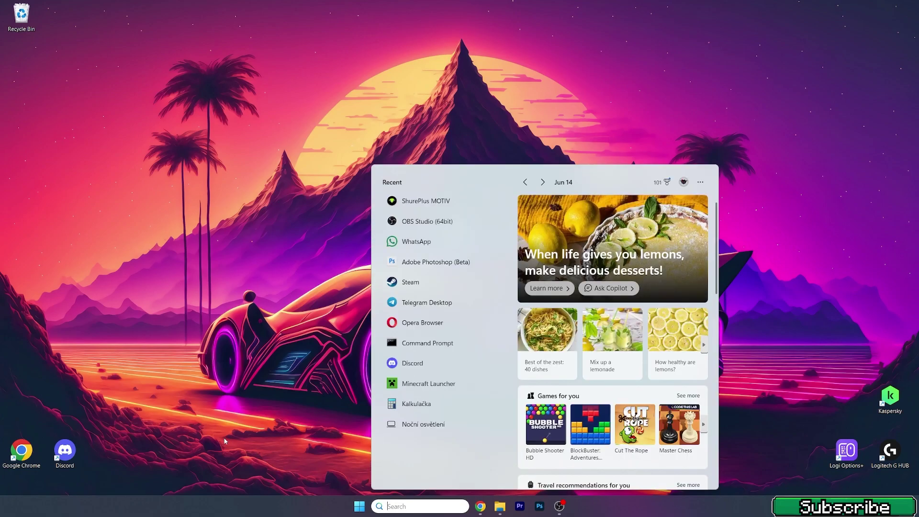
type("%appdata%")
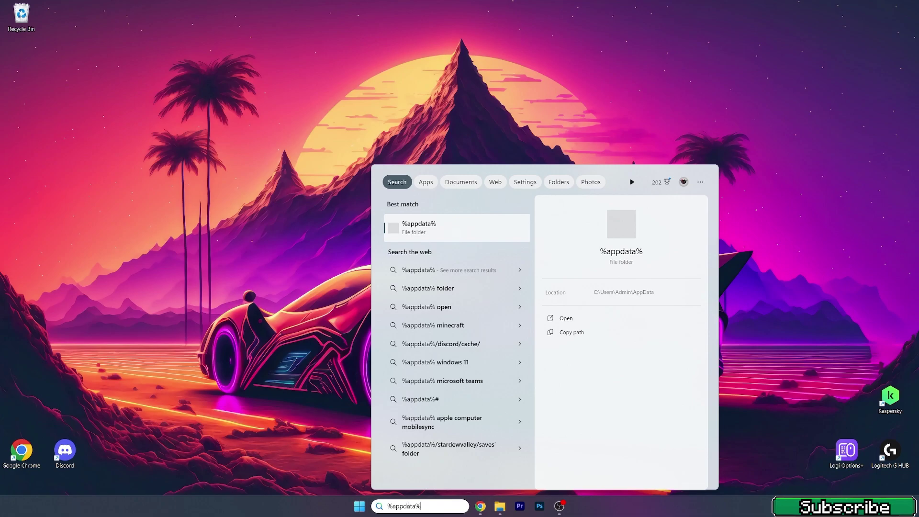
key("Return")
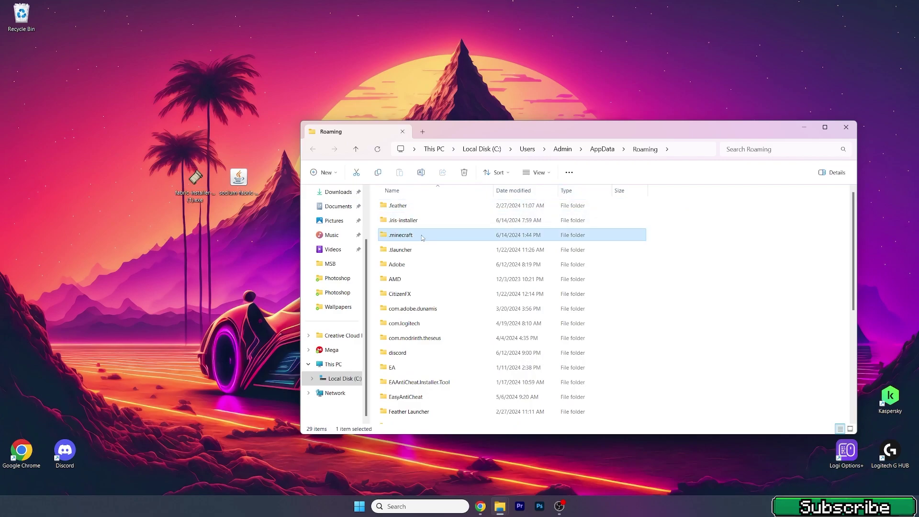
Open .minecraft\versions and finish installing Fabric Loader 0.15.11 for Minecraft 1.21.
double_click(423, 238)
scroll(433, 235, "down", 3)
scroll(433, 245, "down", 5)
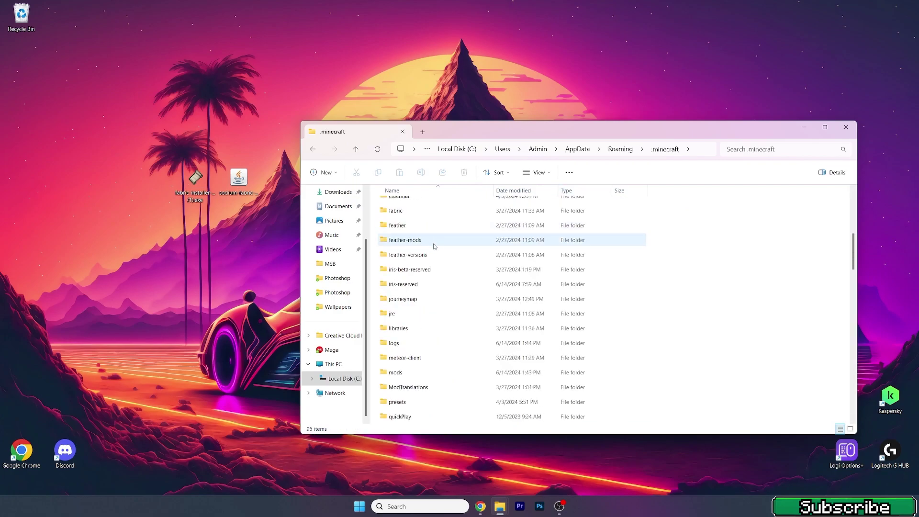
scroll(405, 335, "down", 7)
left_click(408, 205)
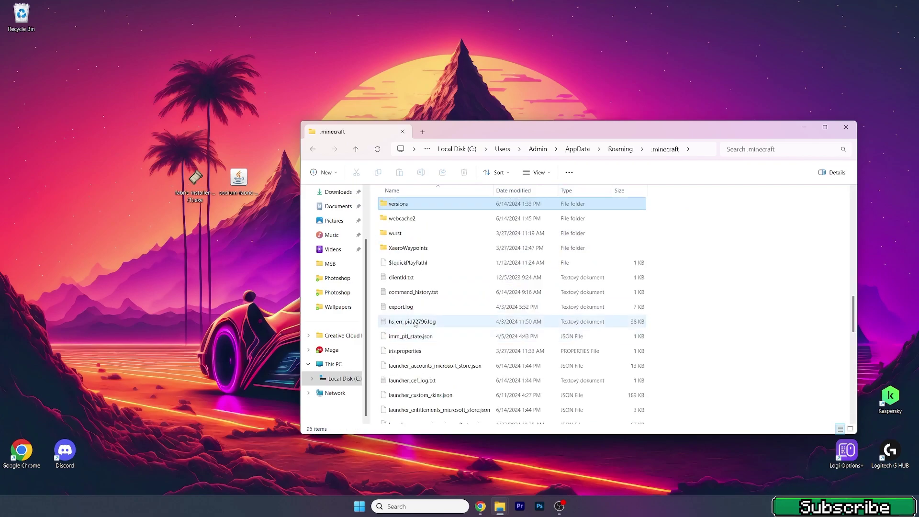
double_click(397, 204)
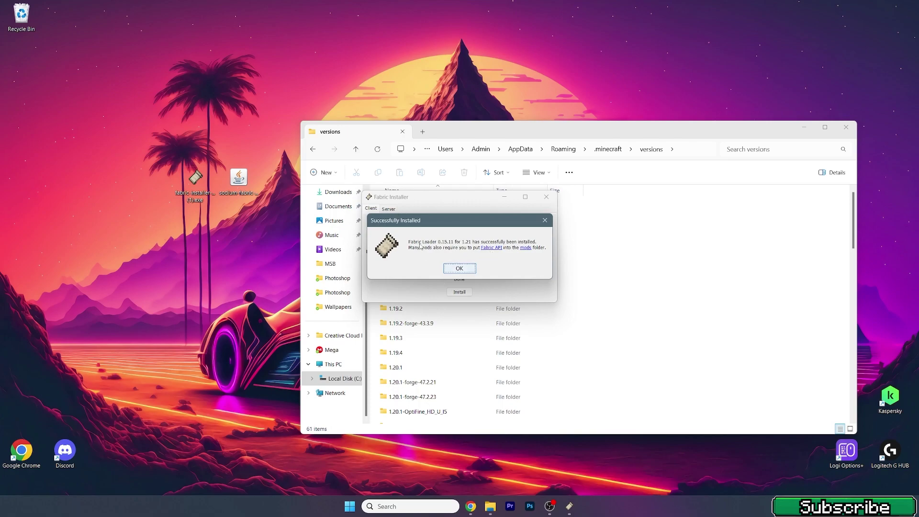
left_click(460, 269)
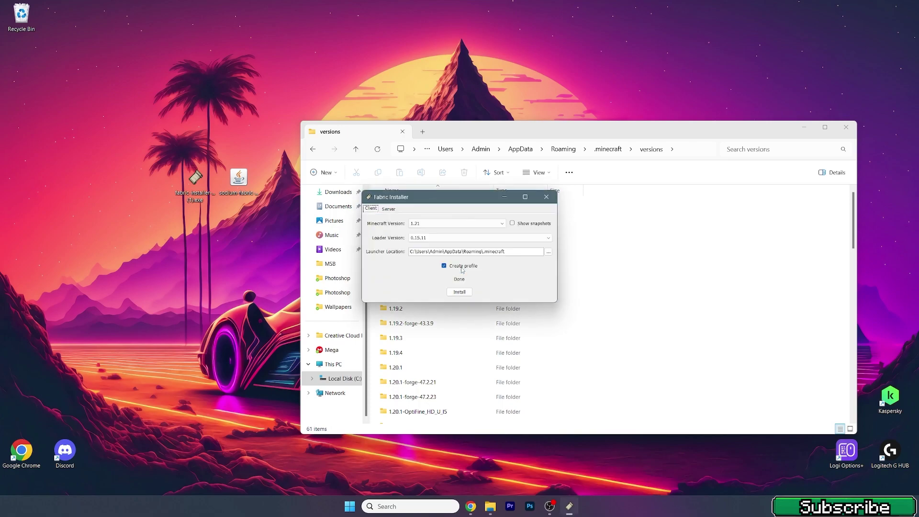
left_click(553, 196)
scroll(617, 287, "down", 5)
scroll(616, 284, "down", 5)
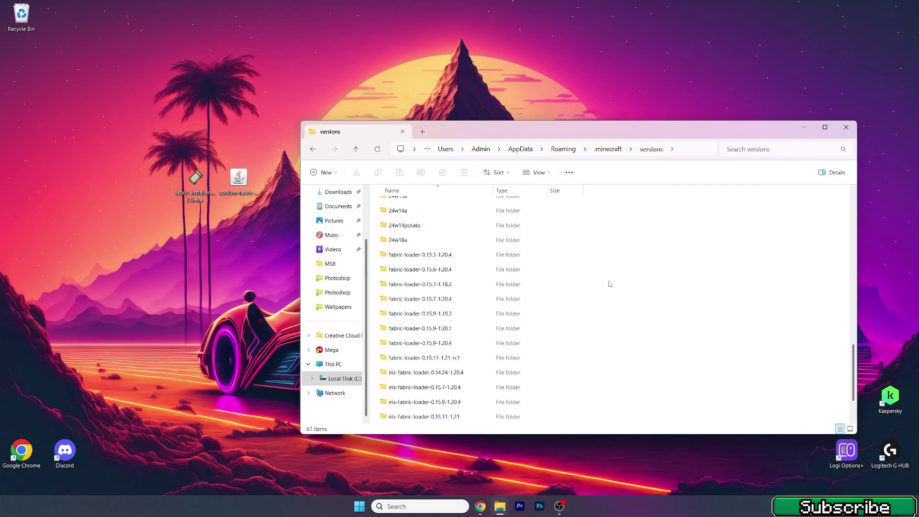
Check the new fabric-loader-0.15.11-1.21 folder, then open the .minecraft mods folder.
left_click(413, 420)
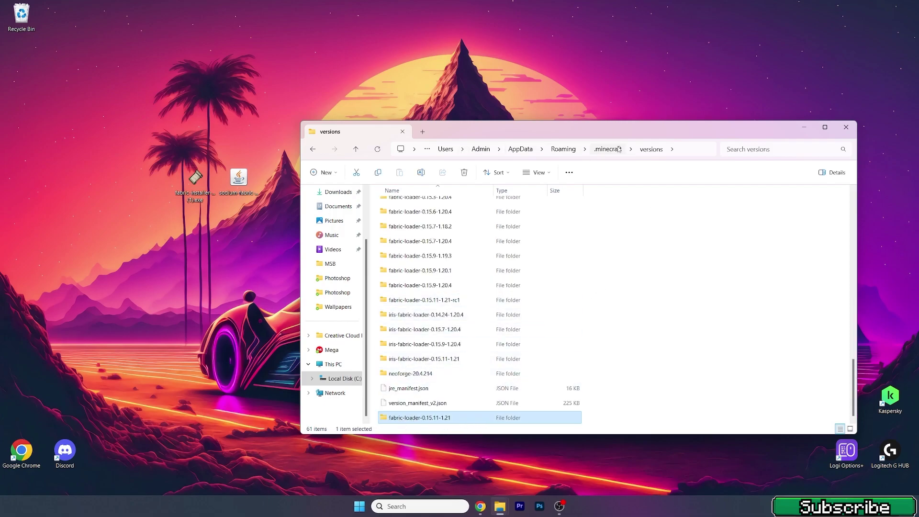
left_click(313, 149)
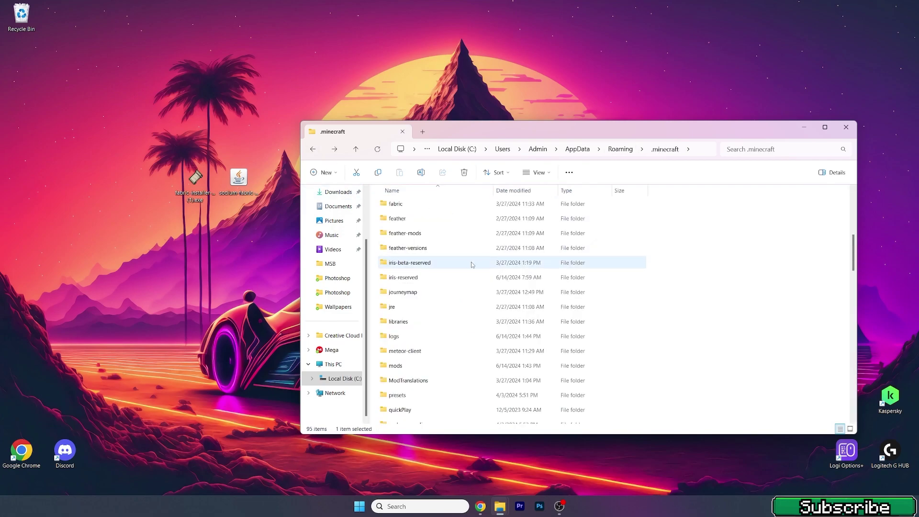
left_click(406, 351)
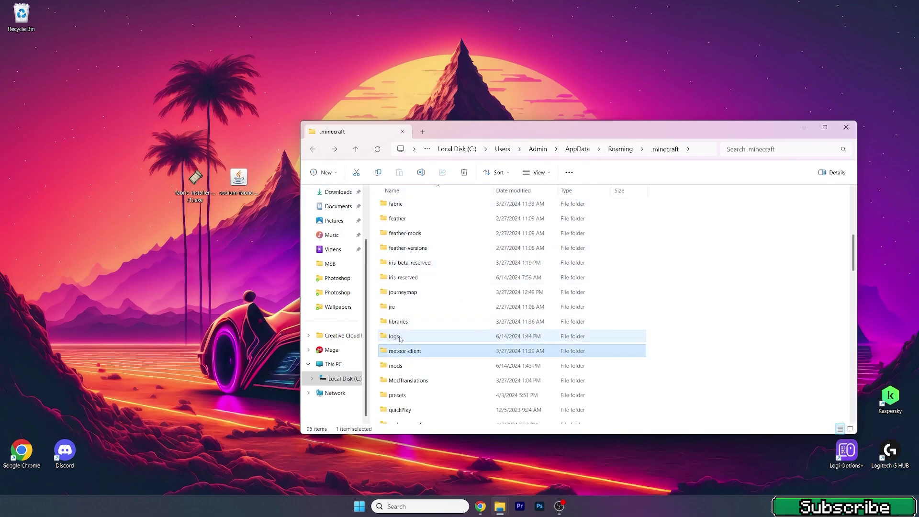
double_click(396, 366)
Delete the old mods and move sodium-fabric-0.5.9+mc1.21.jar from the desktop into mods.
key("ctrl+a")
key("Delete")
left_click(239, 183)
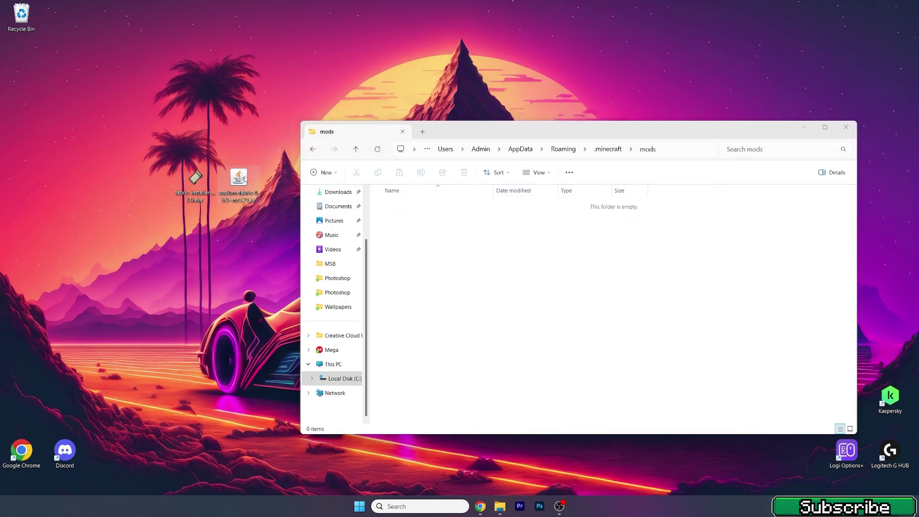
left_click_drag(239, 183, 389, 217)
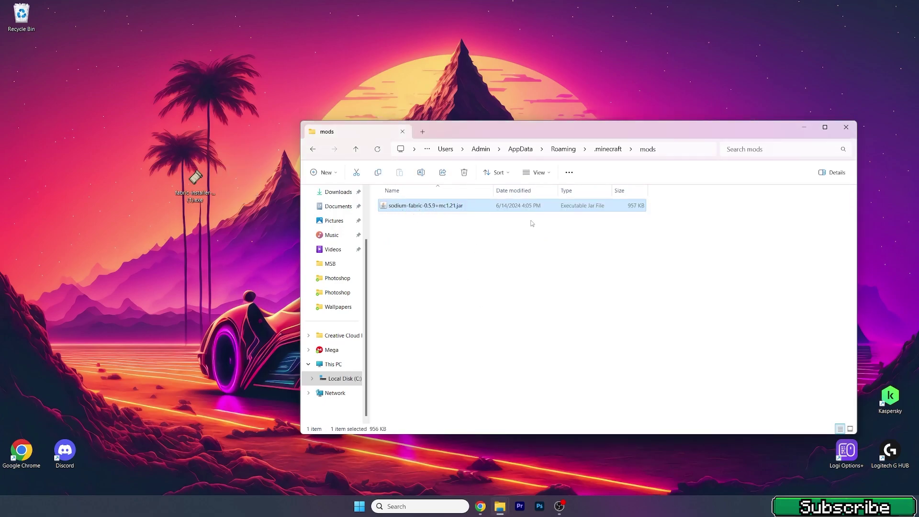
left_click(842, 127)
Launch fabric-loader-1.21 from the Minecraft Launcher, accepting the risks and silencing future warnings.
left_click(356, 509)
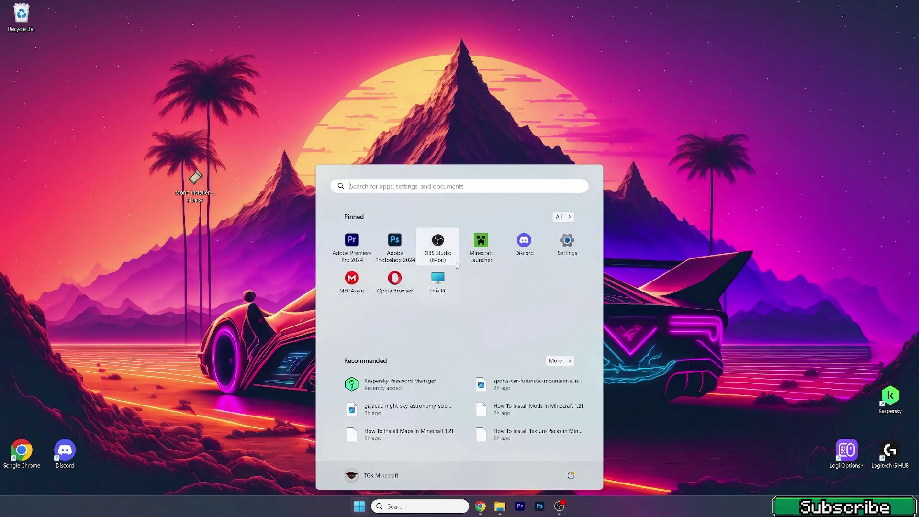
left_click(488, 248)
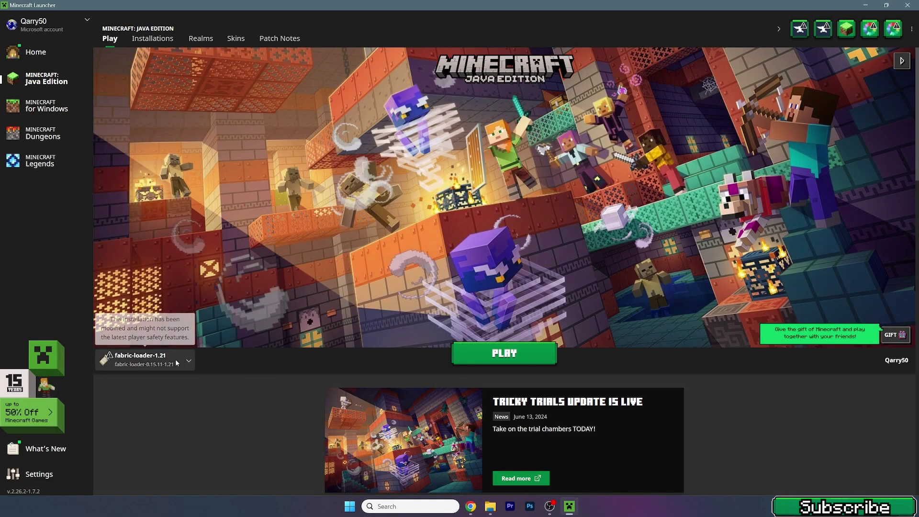
left_click(144, 359)
left_click(166, 229)
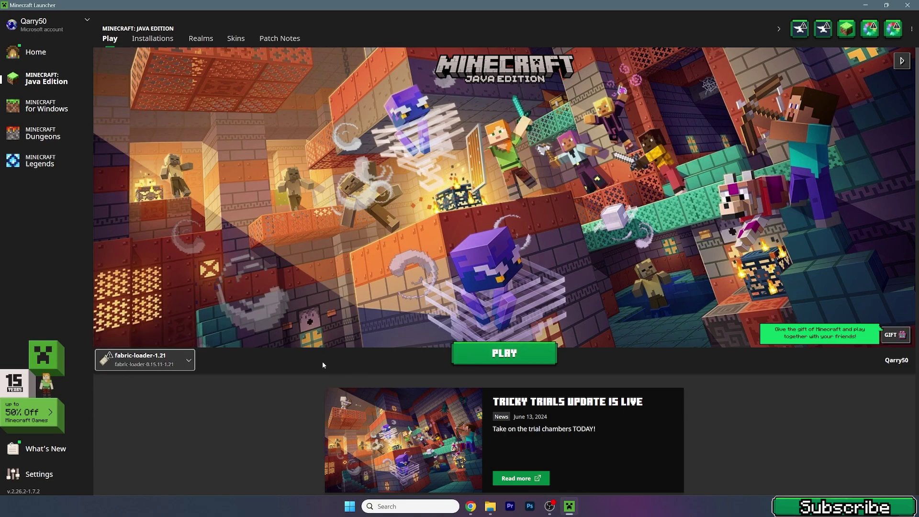
left_click(497, 354)
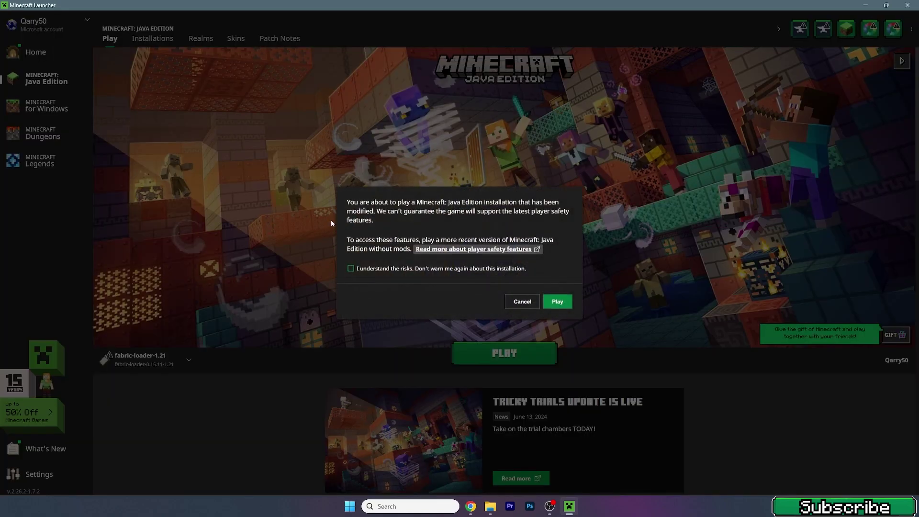
left_click(416, 270)
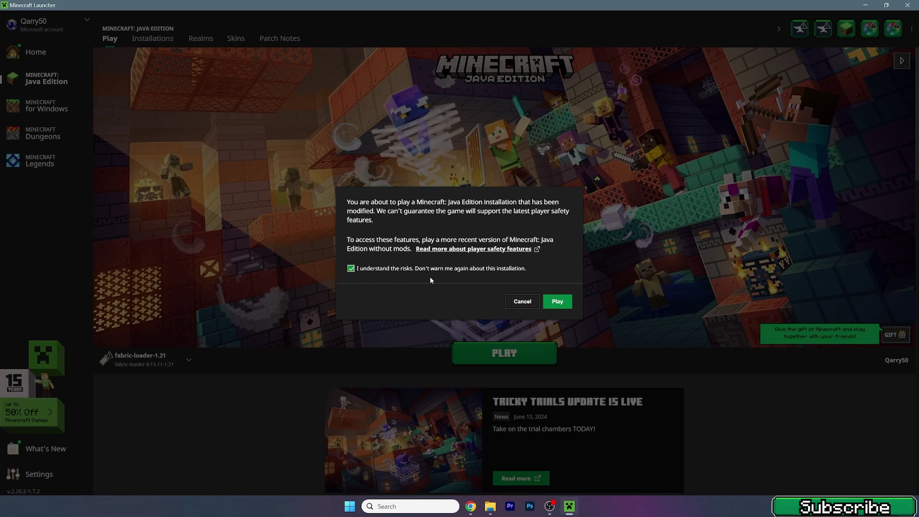
left_click(553, 304)
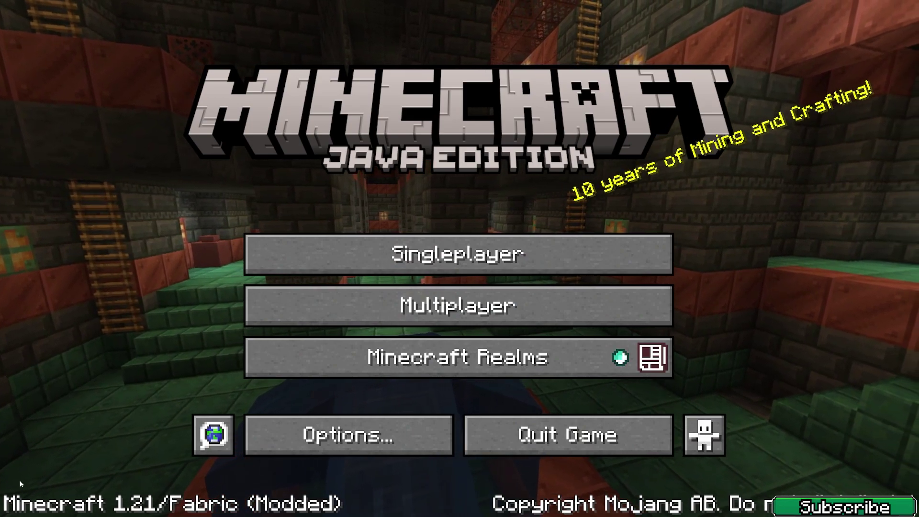
Pick the saved world from the Singleplayer list to enter the desert village.
left_click(307, 260)
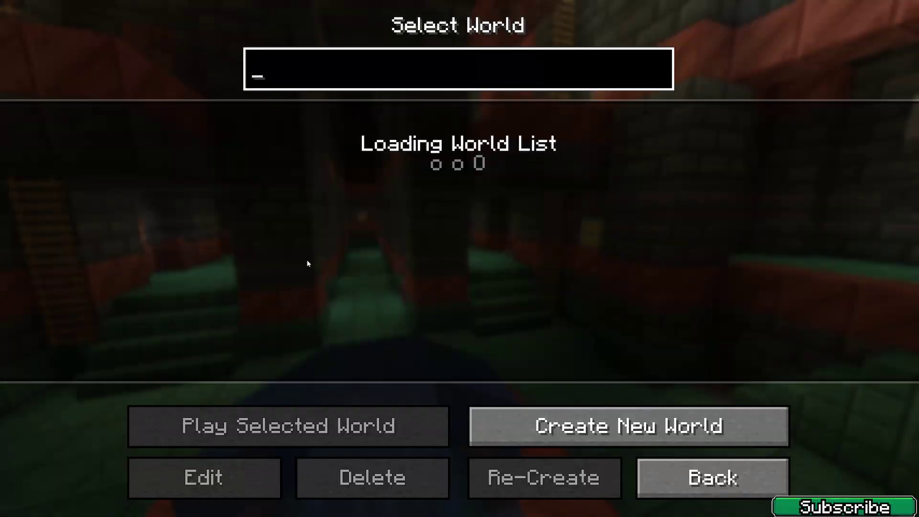
left_click(286, 158)
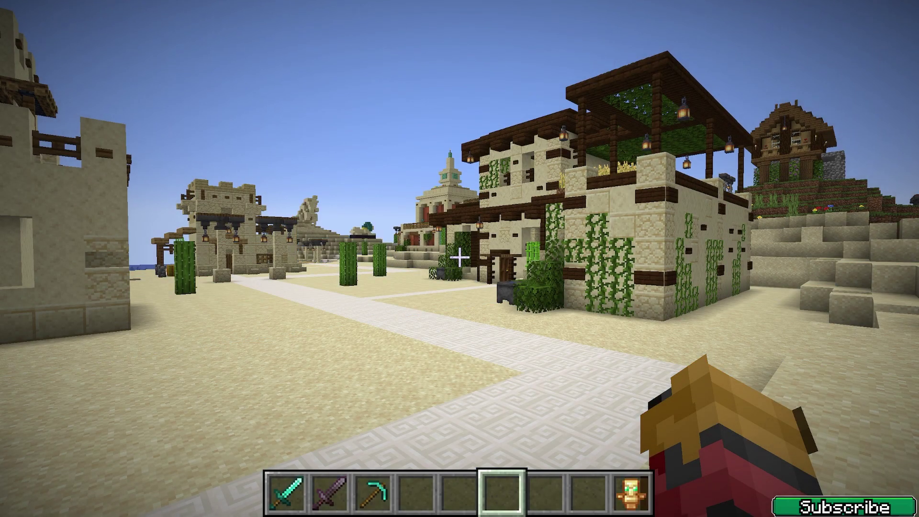
Walk forward, show the F3 debug screen, and open Video Settings from Options.
key("w")
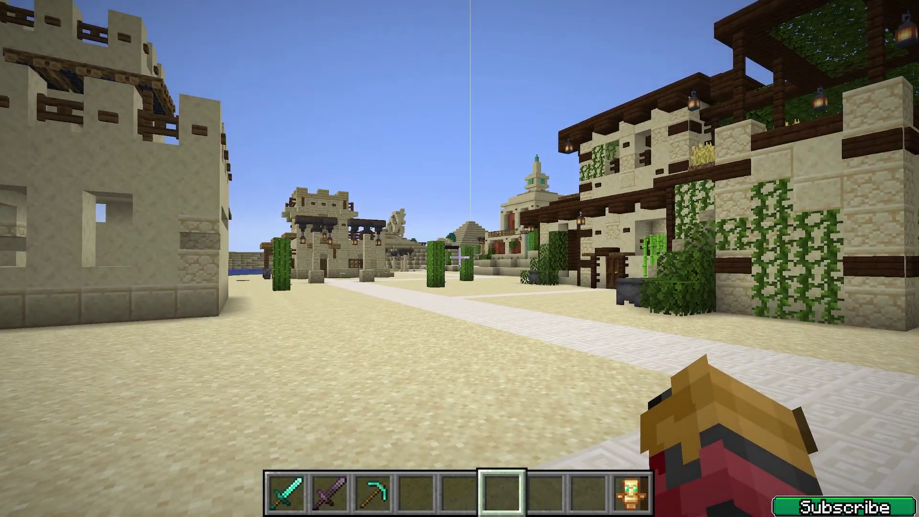
key("F3")
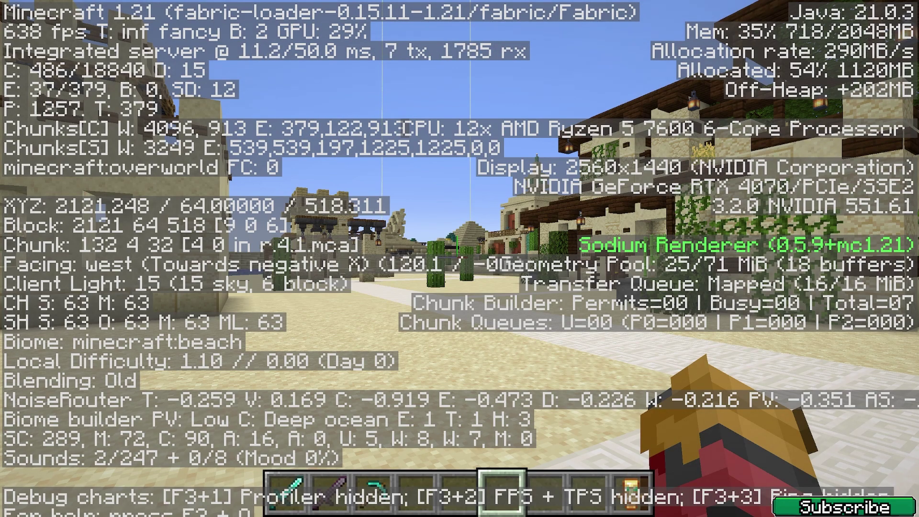
key("Escape")
left_click(345, 320)
left_click(338, 260)
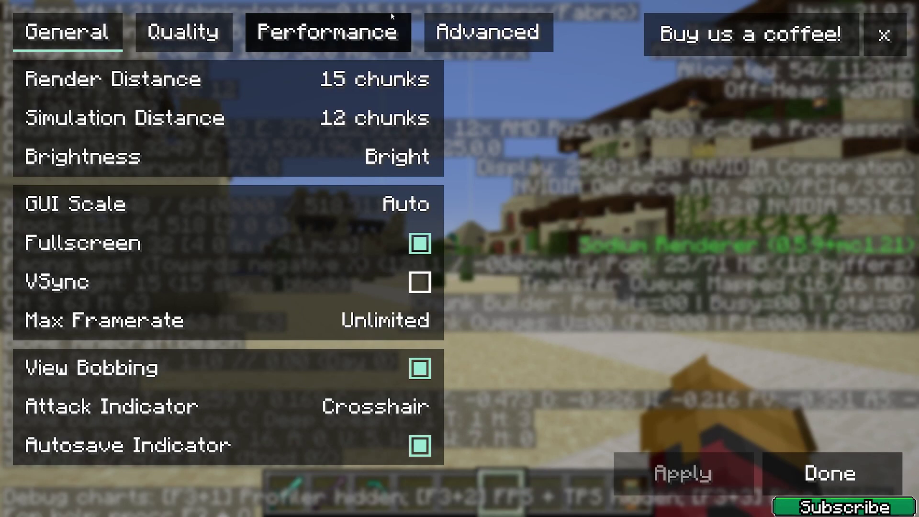
Browse Sodium's Advanced, Performance, Quality and General video settings pages.
left_click(489, 32)
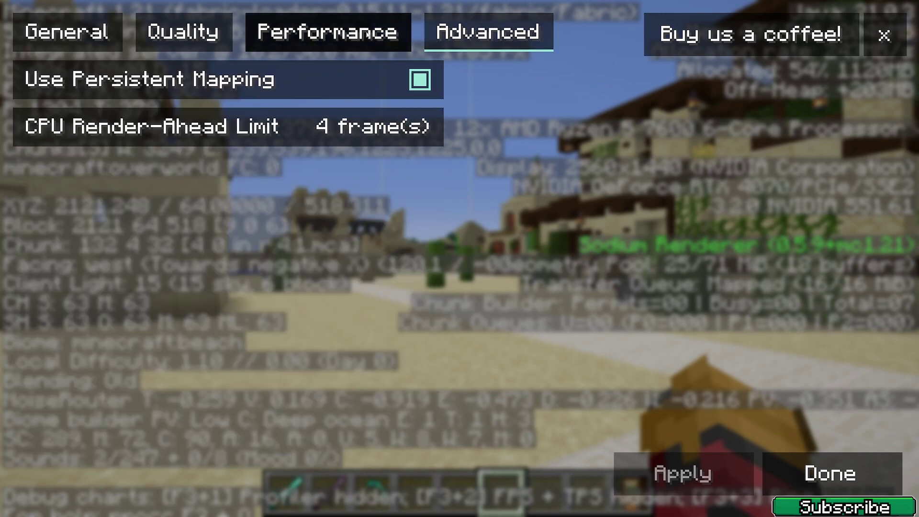
left_click(328, 32)
left_click(184, 32)
left_click(67, 31)
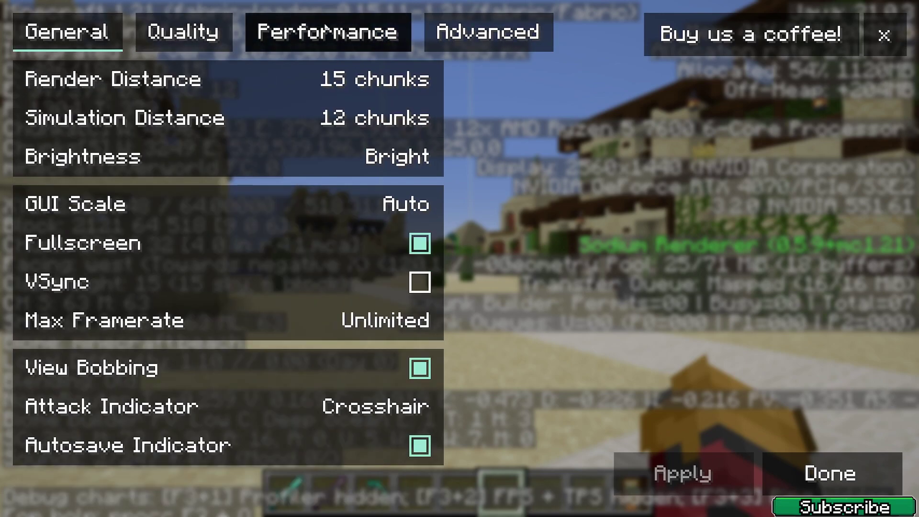
left_click(329, 32)
left_click(67, 32)
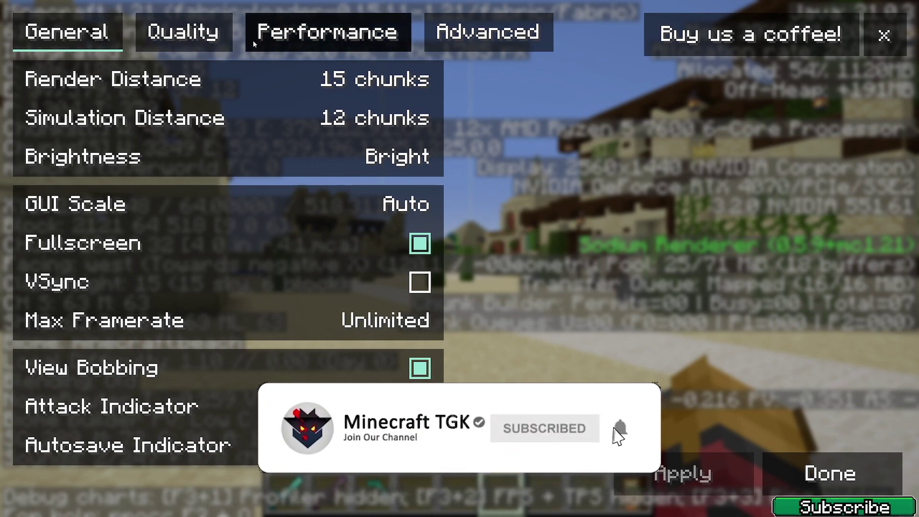
left_click(325, 46)
Close the menus, hide the debug overlay, and walk past the cactus and sandstone houses.
key("Escape")
key("Escape")
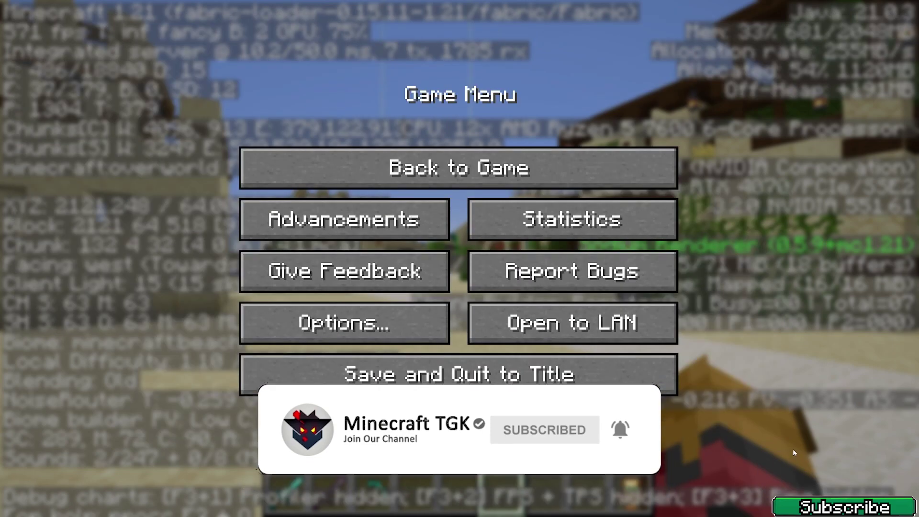
key("Escape")
key("F3")
key("w")
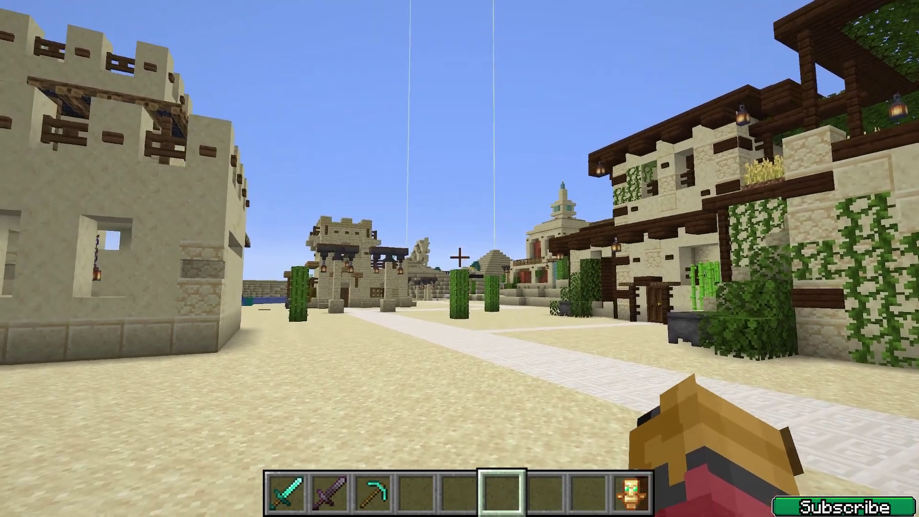
key("w")
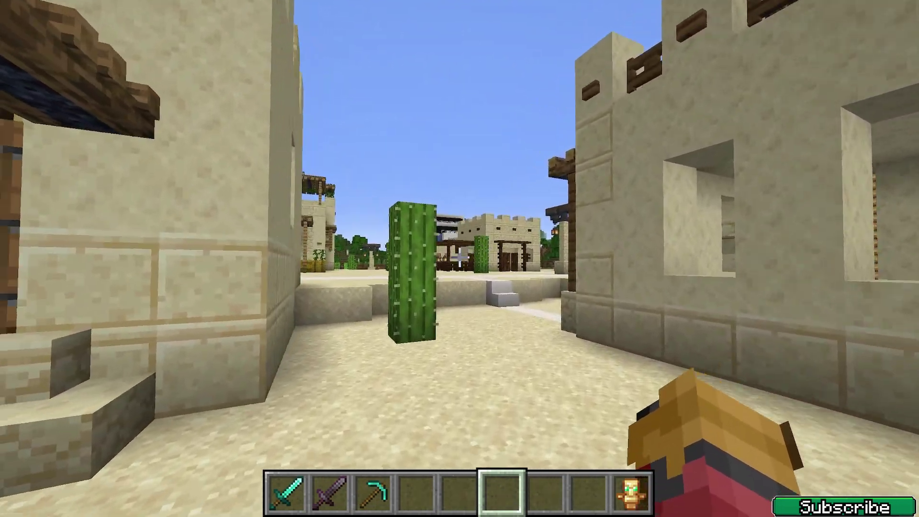
key("w")
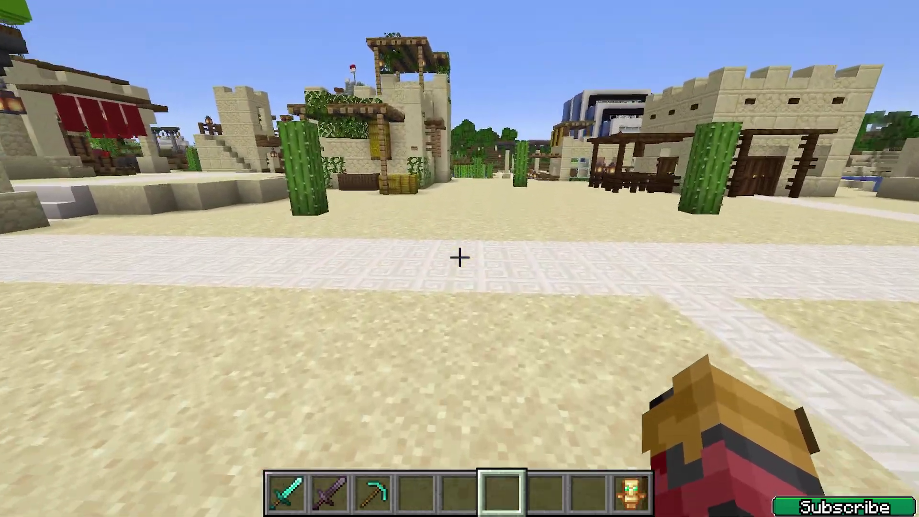
key("w")
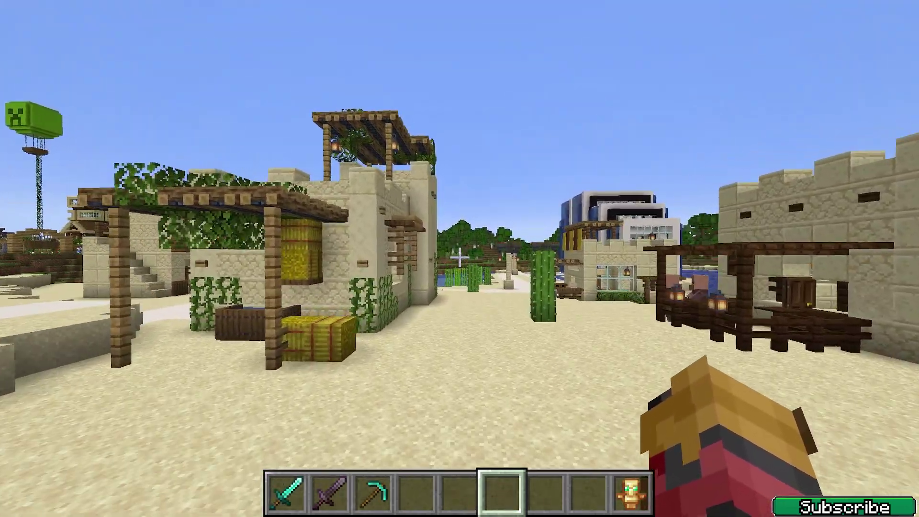
key("w")
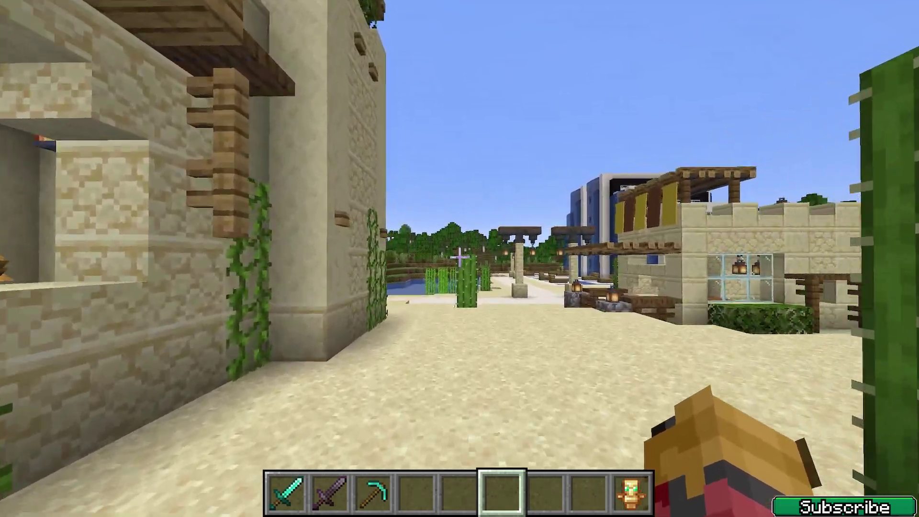